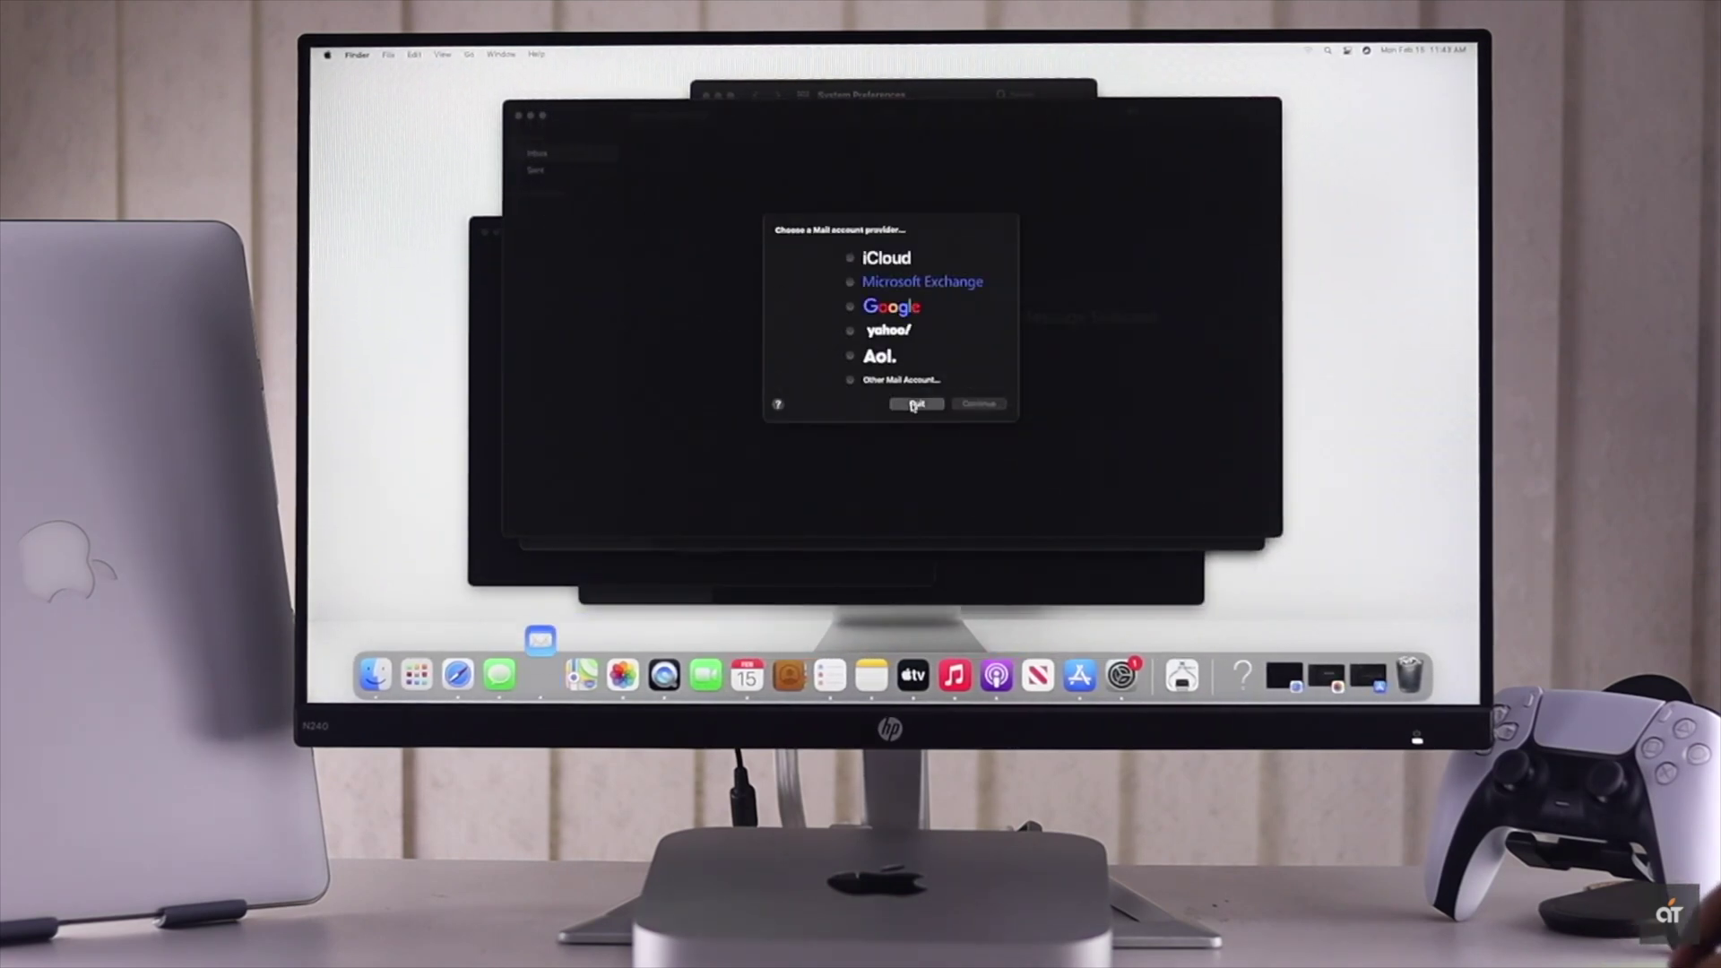
Step: Close the Mail setup window and minimize the Music, TV, Reminders and Calendar windows
{"action": "left_click", "coordinate": [915, 405]}
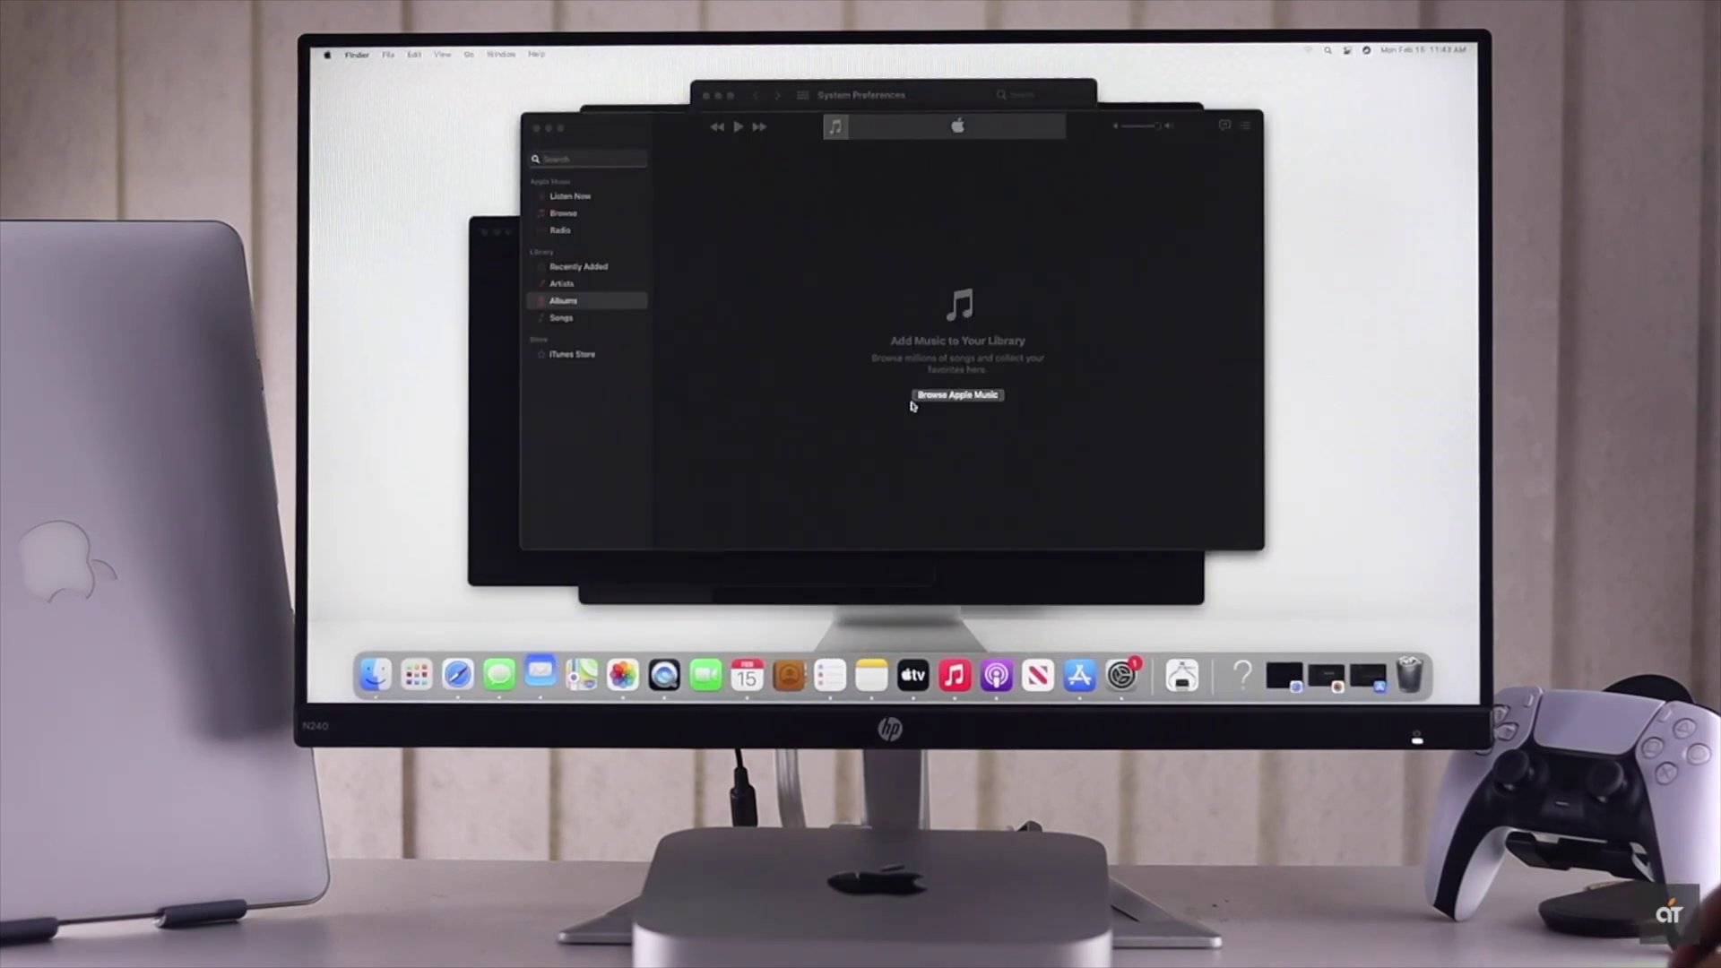
{"action": "left_click", "coordinate": [548, 129]}
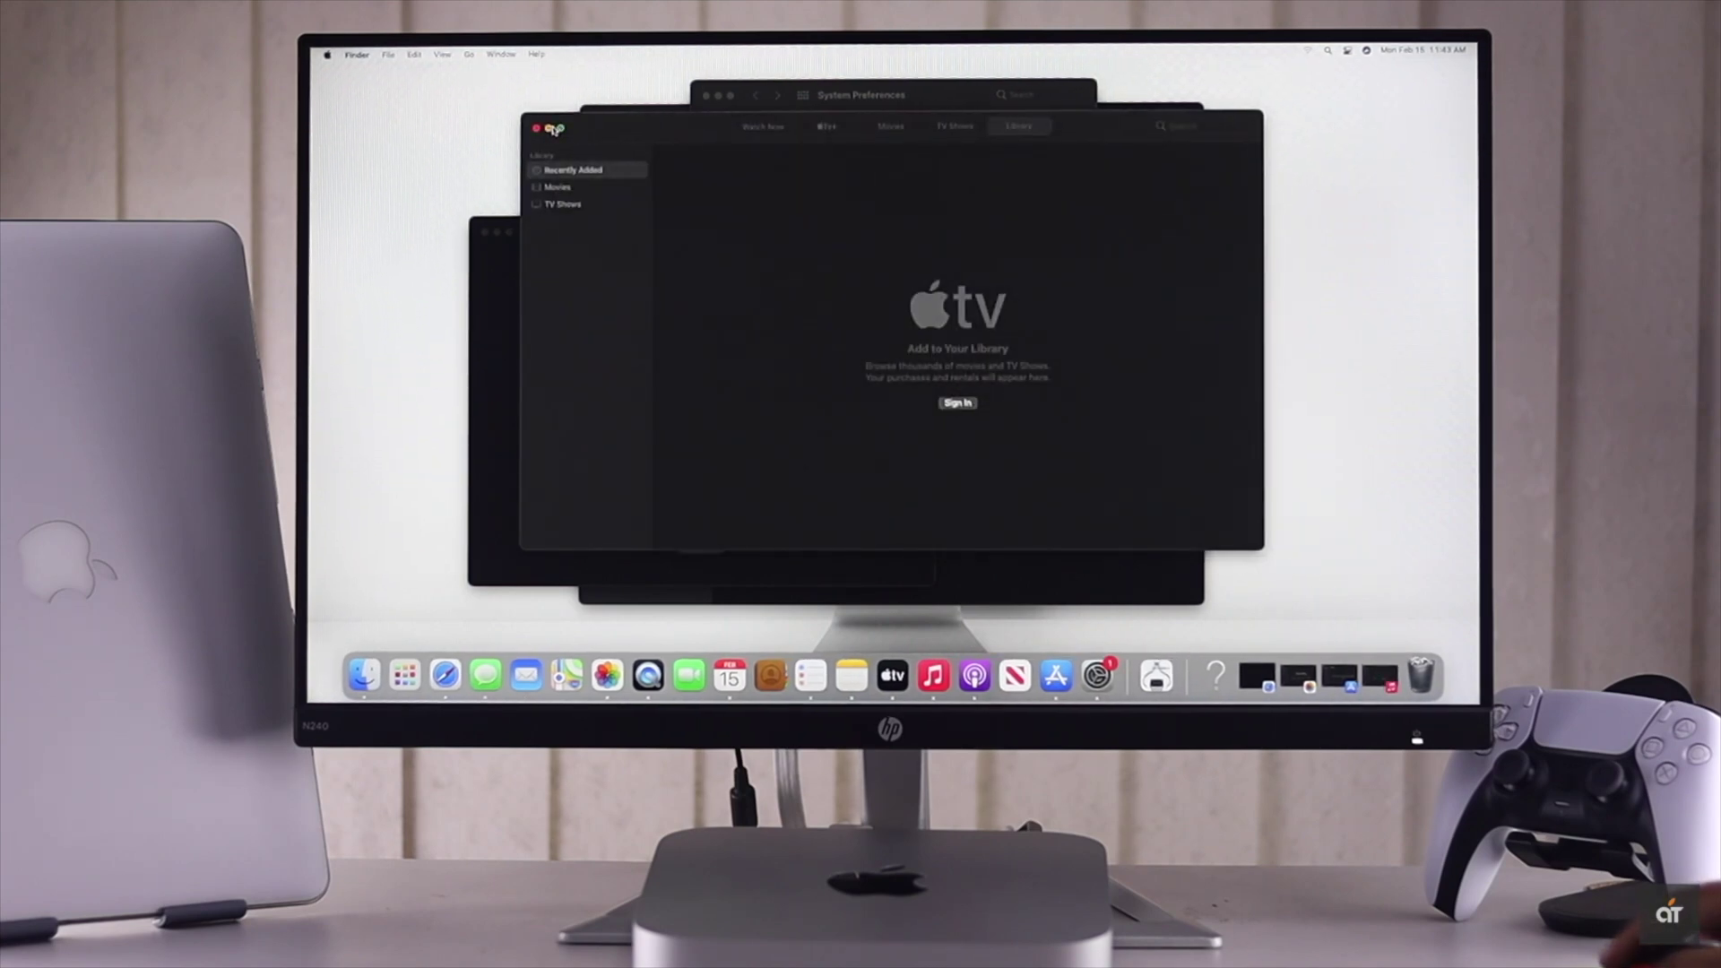
{"action": "left_click", "coordinate": [555, 131]}
{"action": "left_click", "coordinate": [551, 129]}
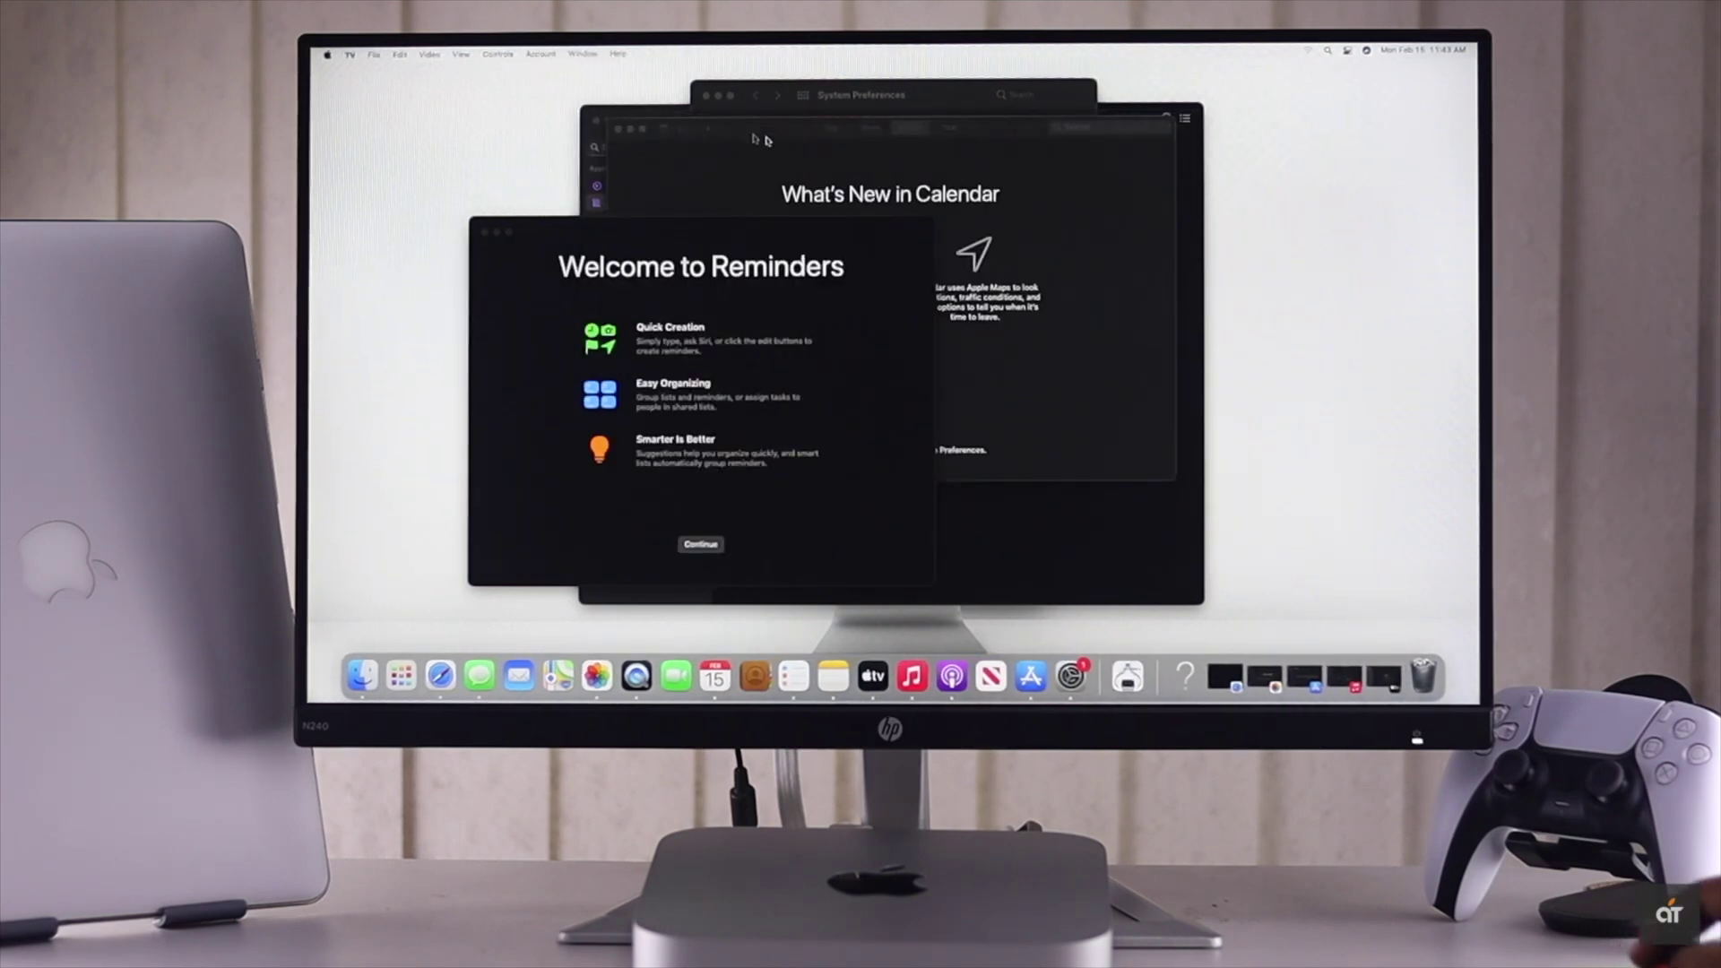
{"action": "left_click", "coordinate": [496, 234]}
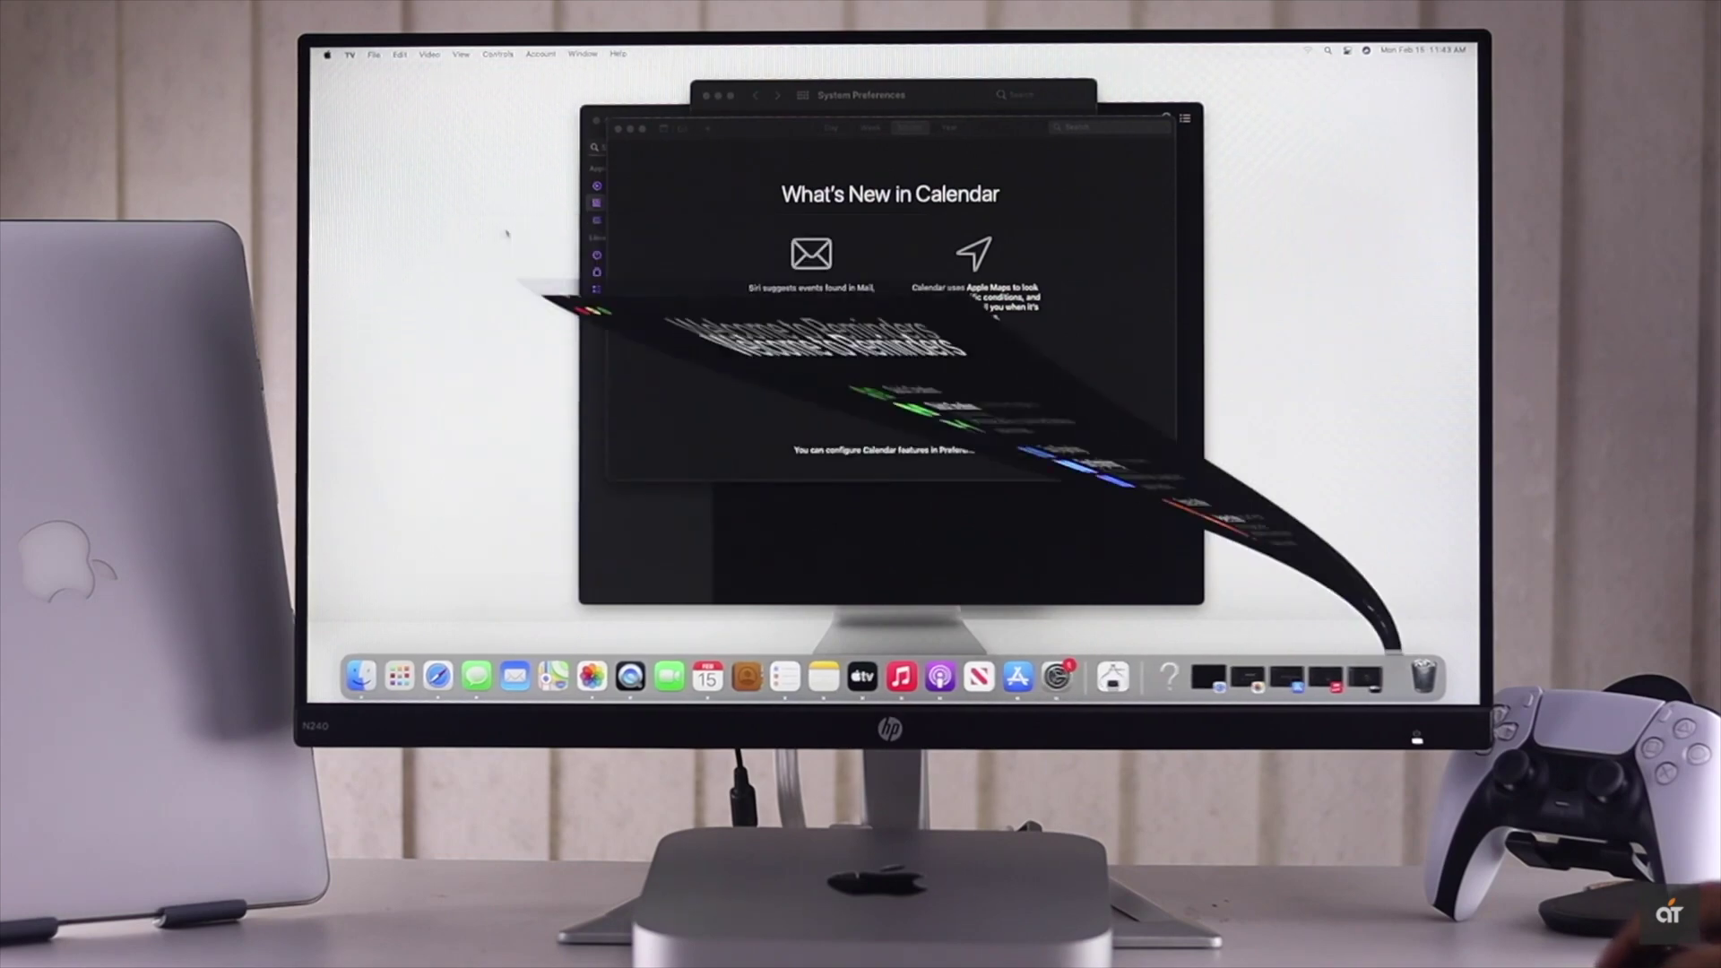
{"action": "left_click", "coordinate": [629, 130]}
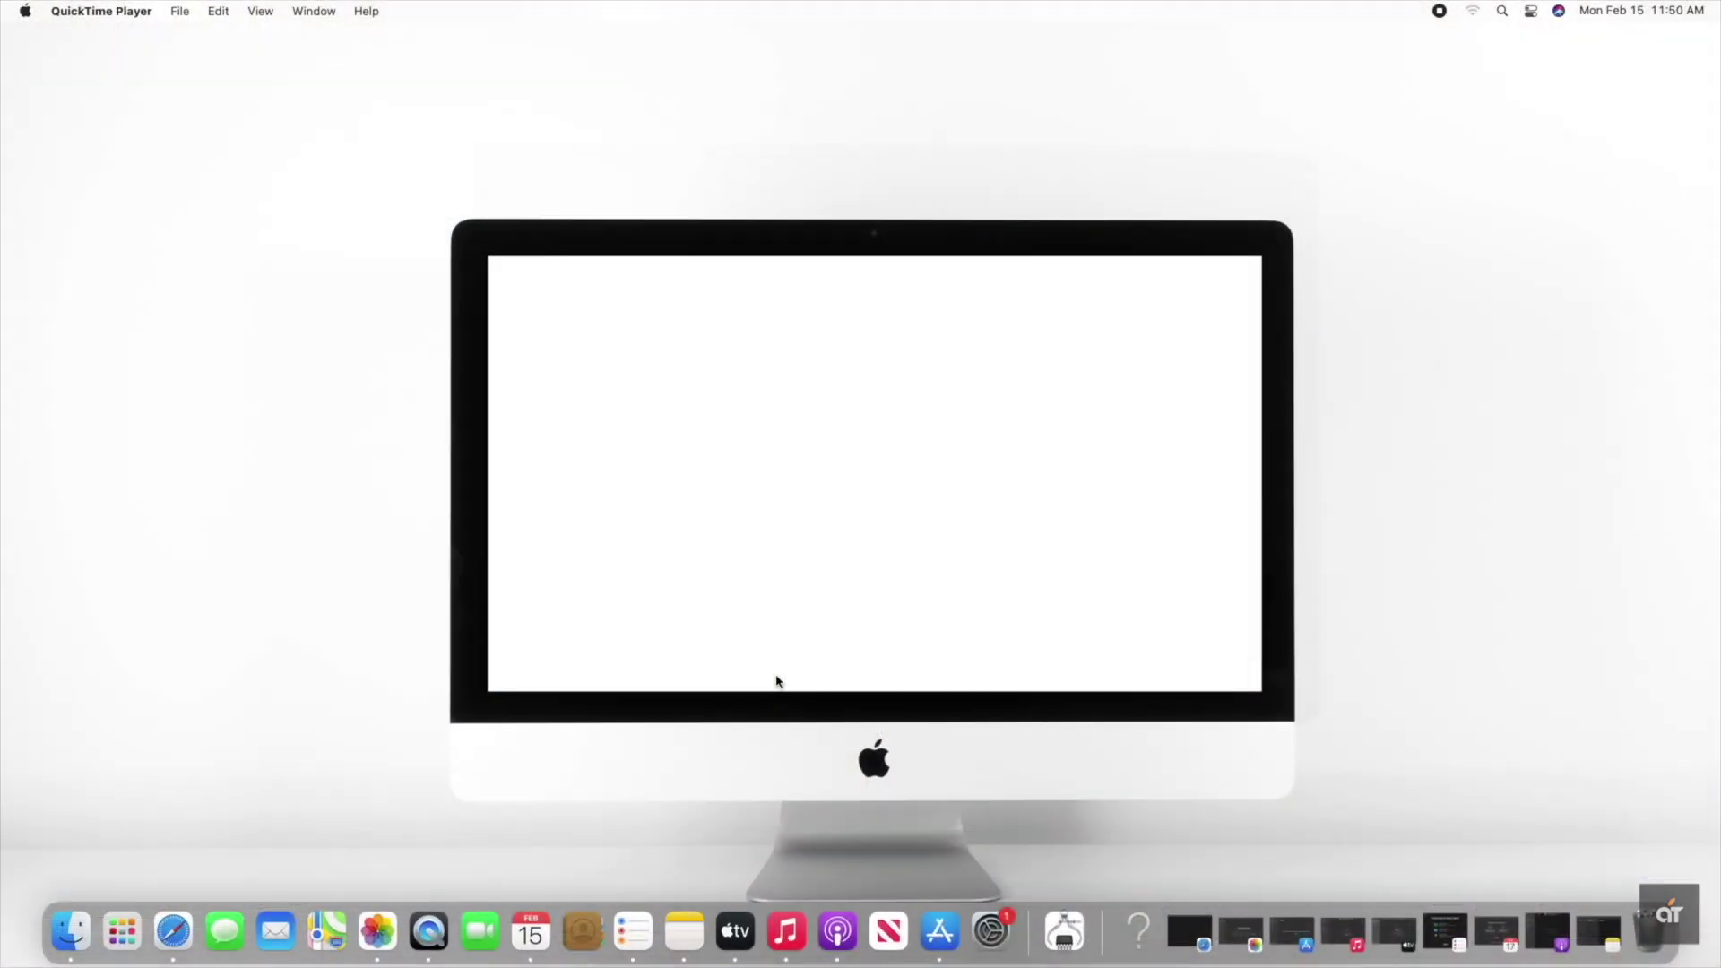
Step: Turn off Open at Login for Podcasts and Music from their Dock Options menus
{"action": "right_click", "coordinate": [833, 938]}
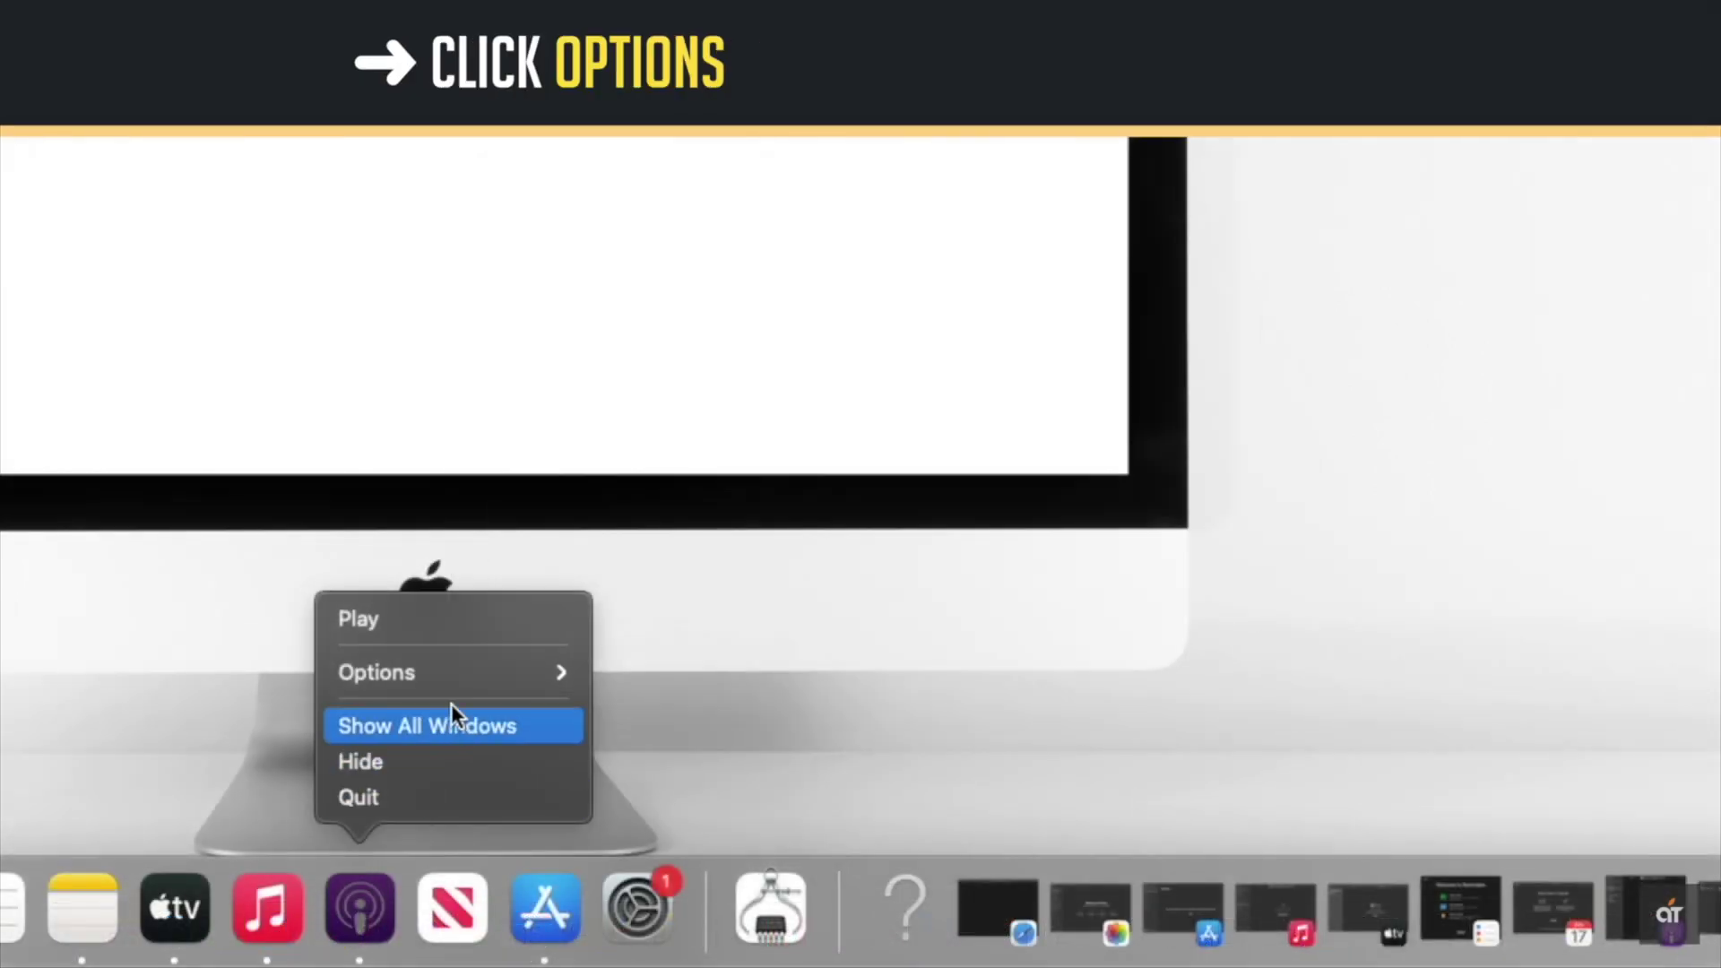
{"action": "left_click", "coordinate": [461, 681]}
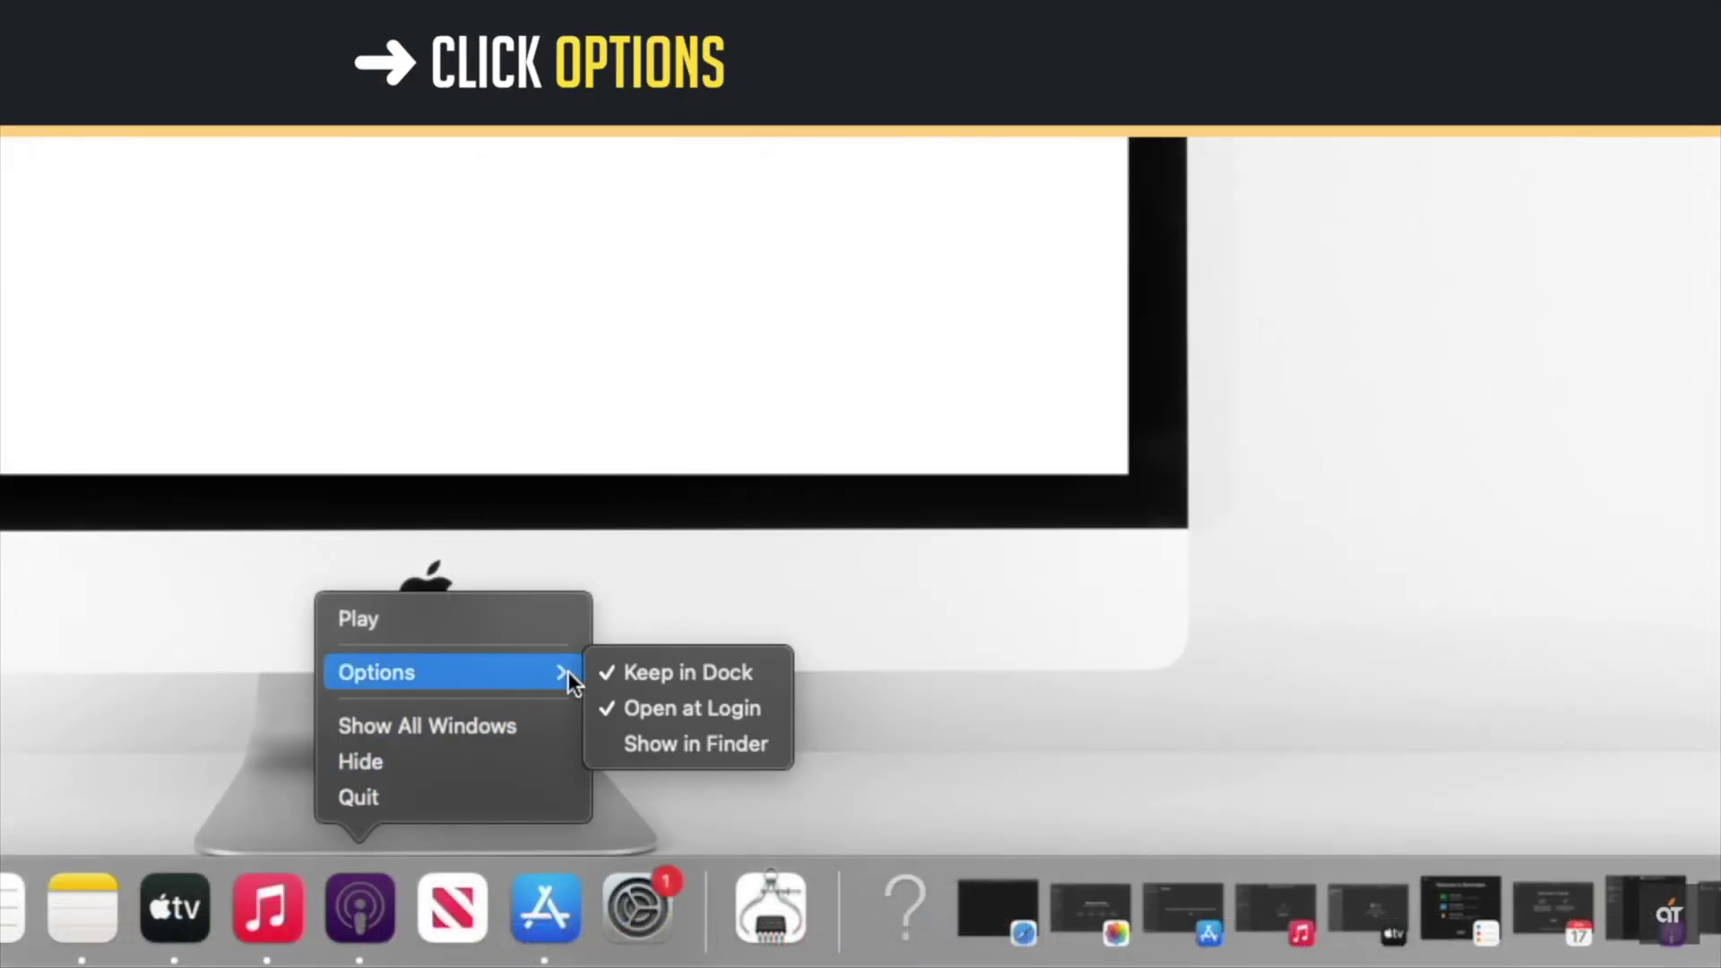
{"action": "left_click", "coordinate": [618, 710]}
{"action": "right_click", "coordinate": [263, 910]}
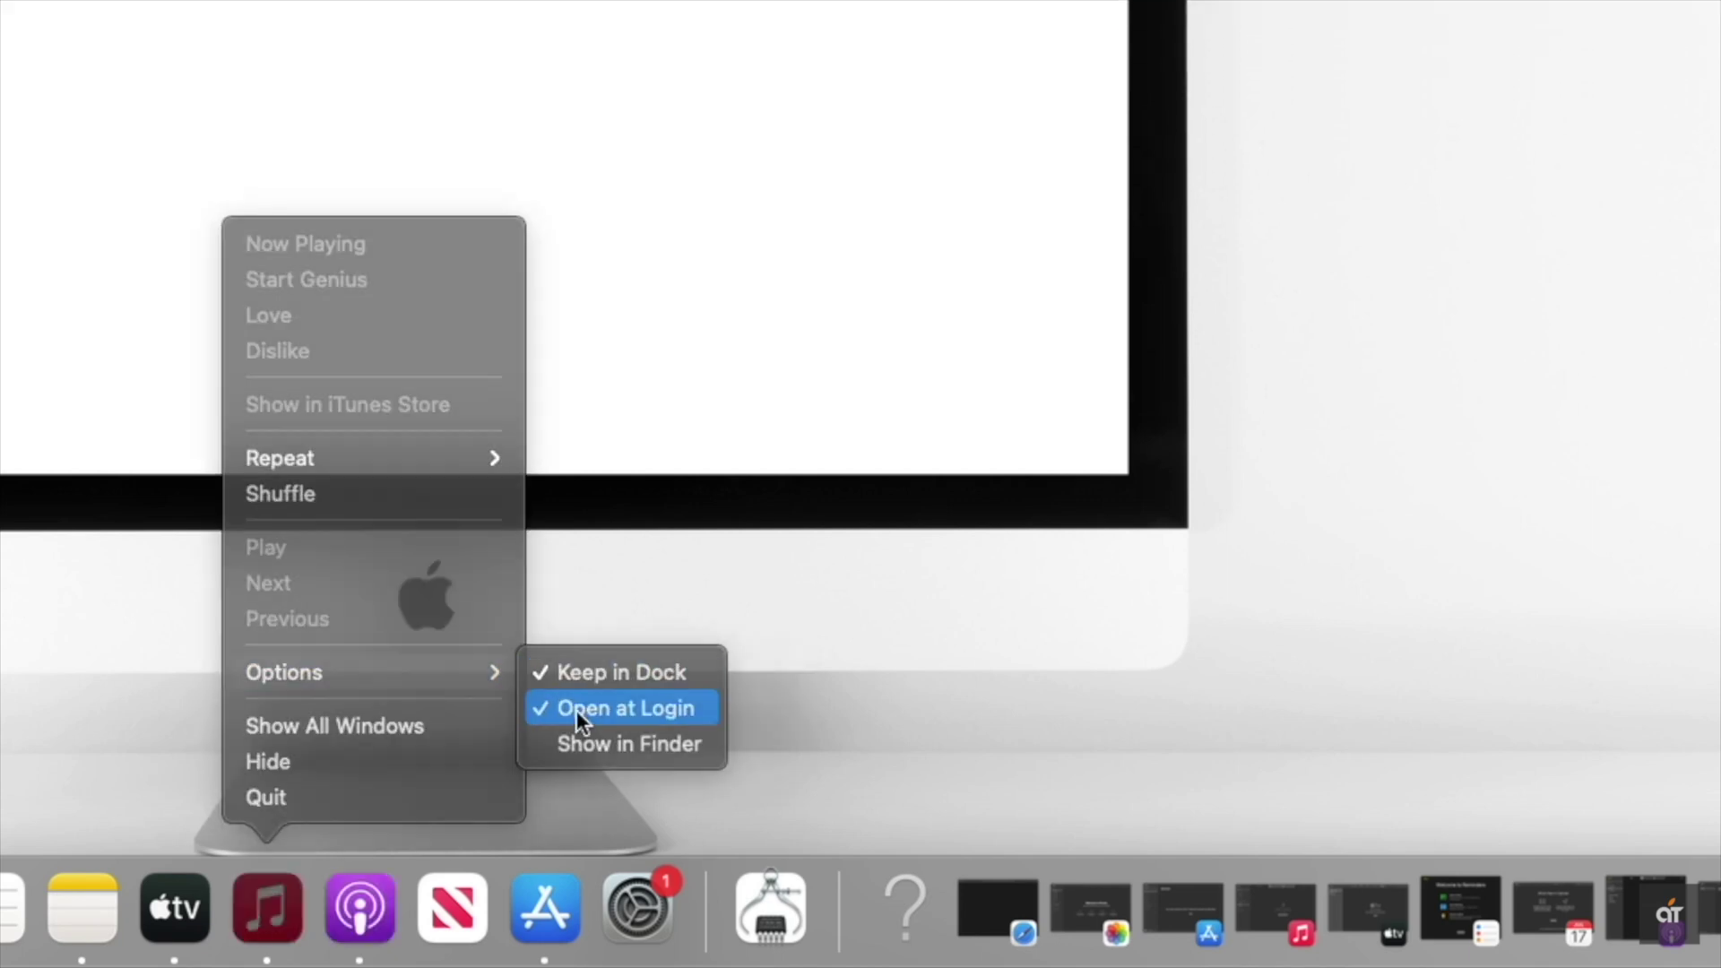
{"action": "left_click", "coordinate": [578, 711]}
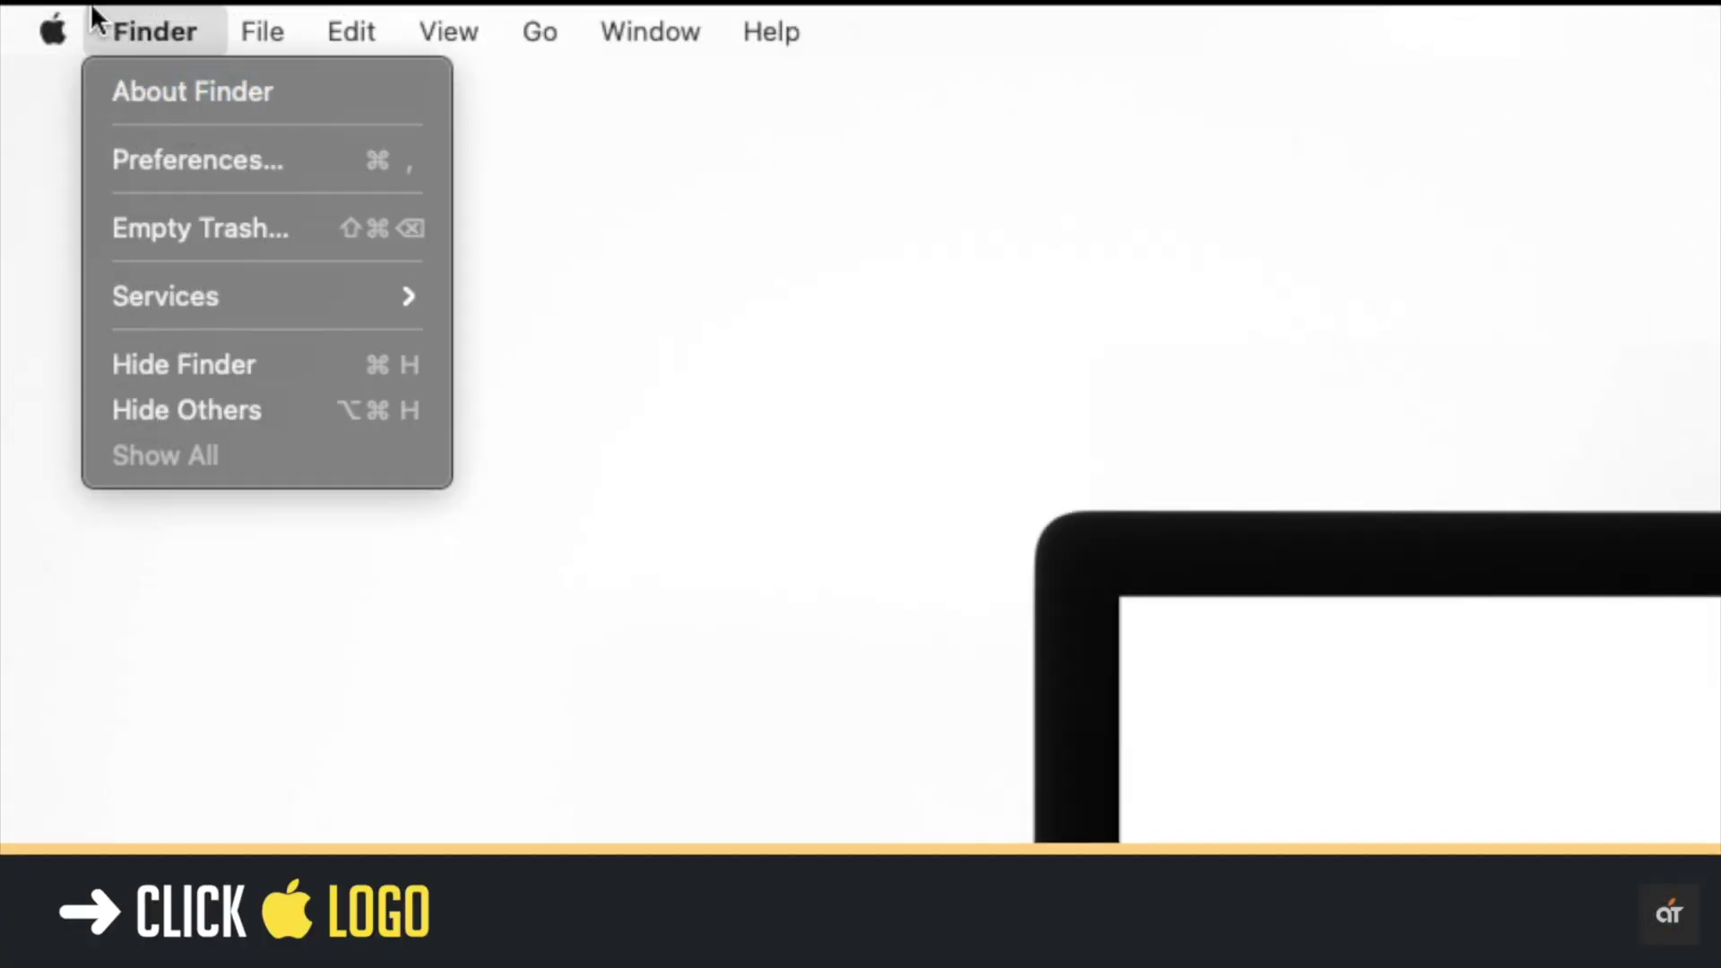
Step: Show the Login Items tab of Users & Groups in System Preferences
{"action": "left_click", "coordinate": [52, 29]}
{"action": "left_click", "coordinate": [83, 158]}
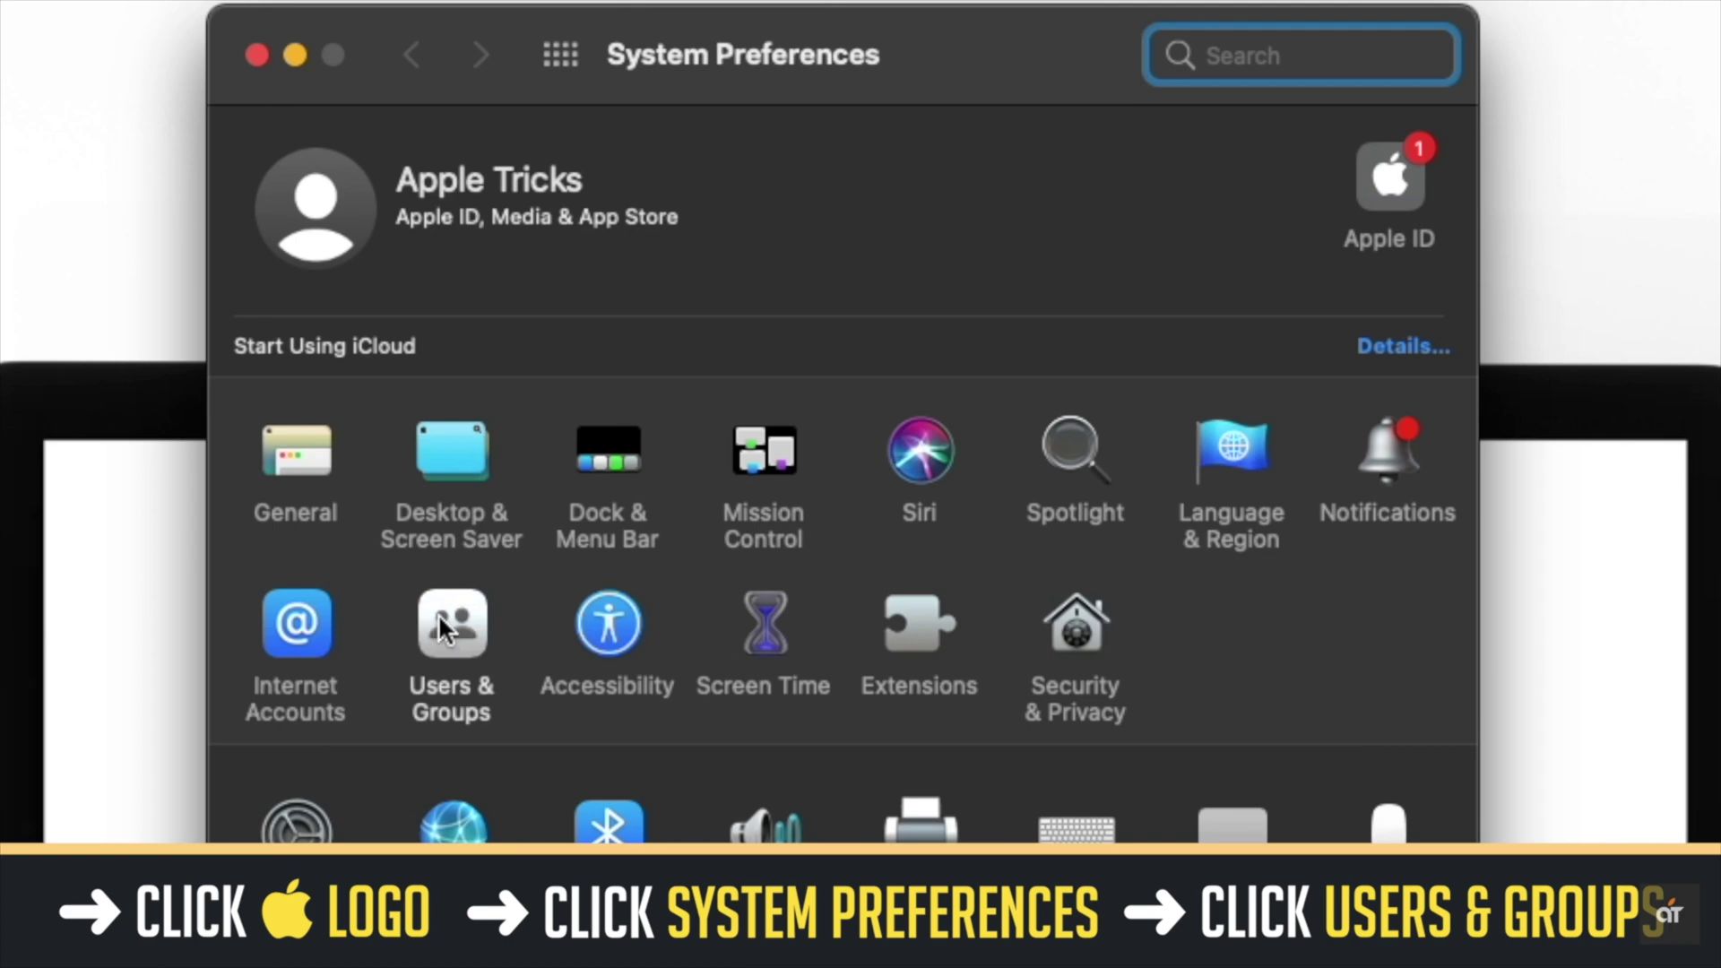
{"action": "left_click", "coordinate": [437, 613]}
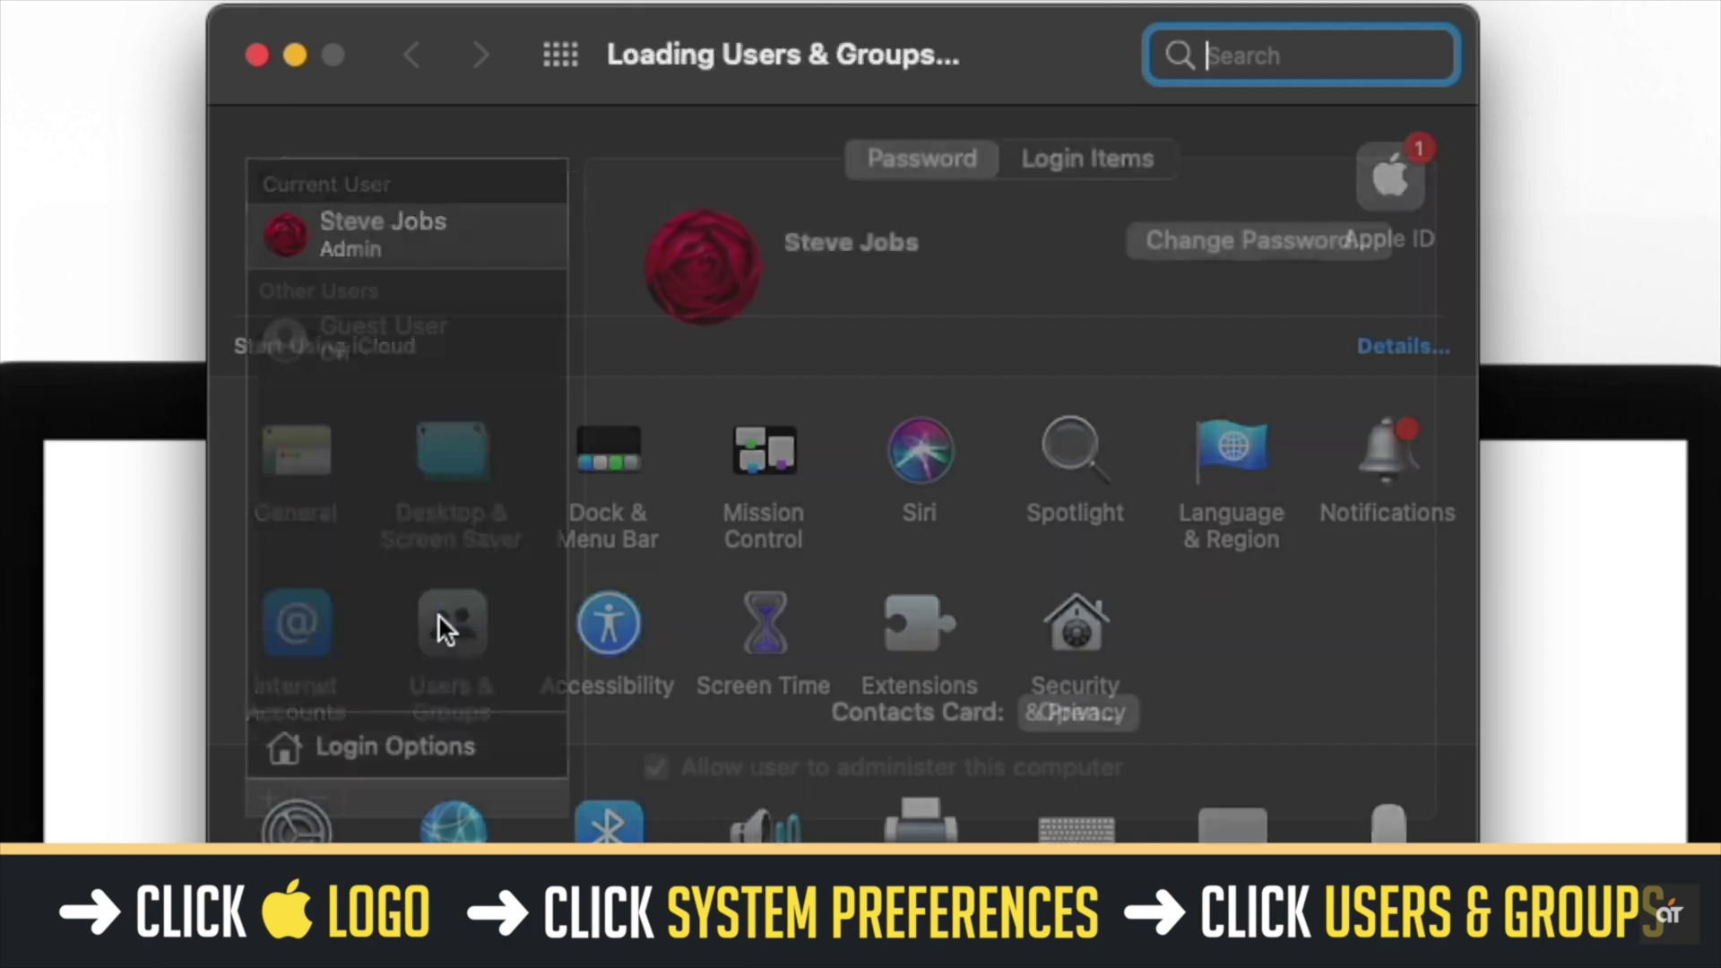
{"action": "left_click", "coordinate": [1091, 163]}
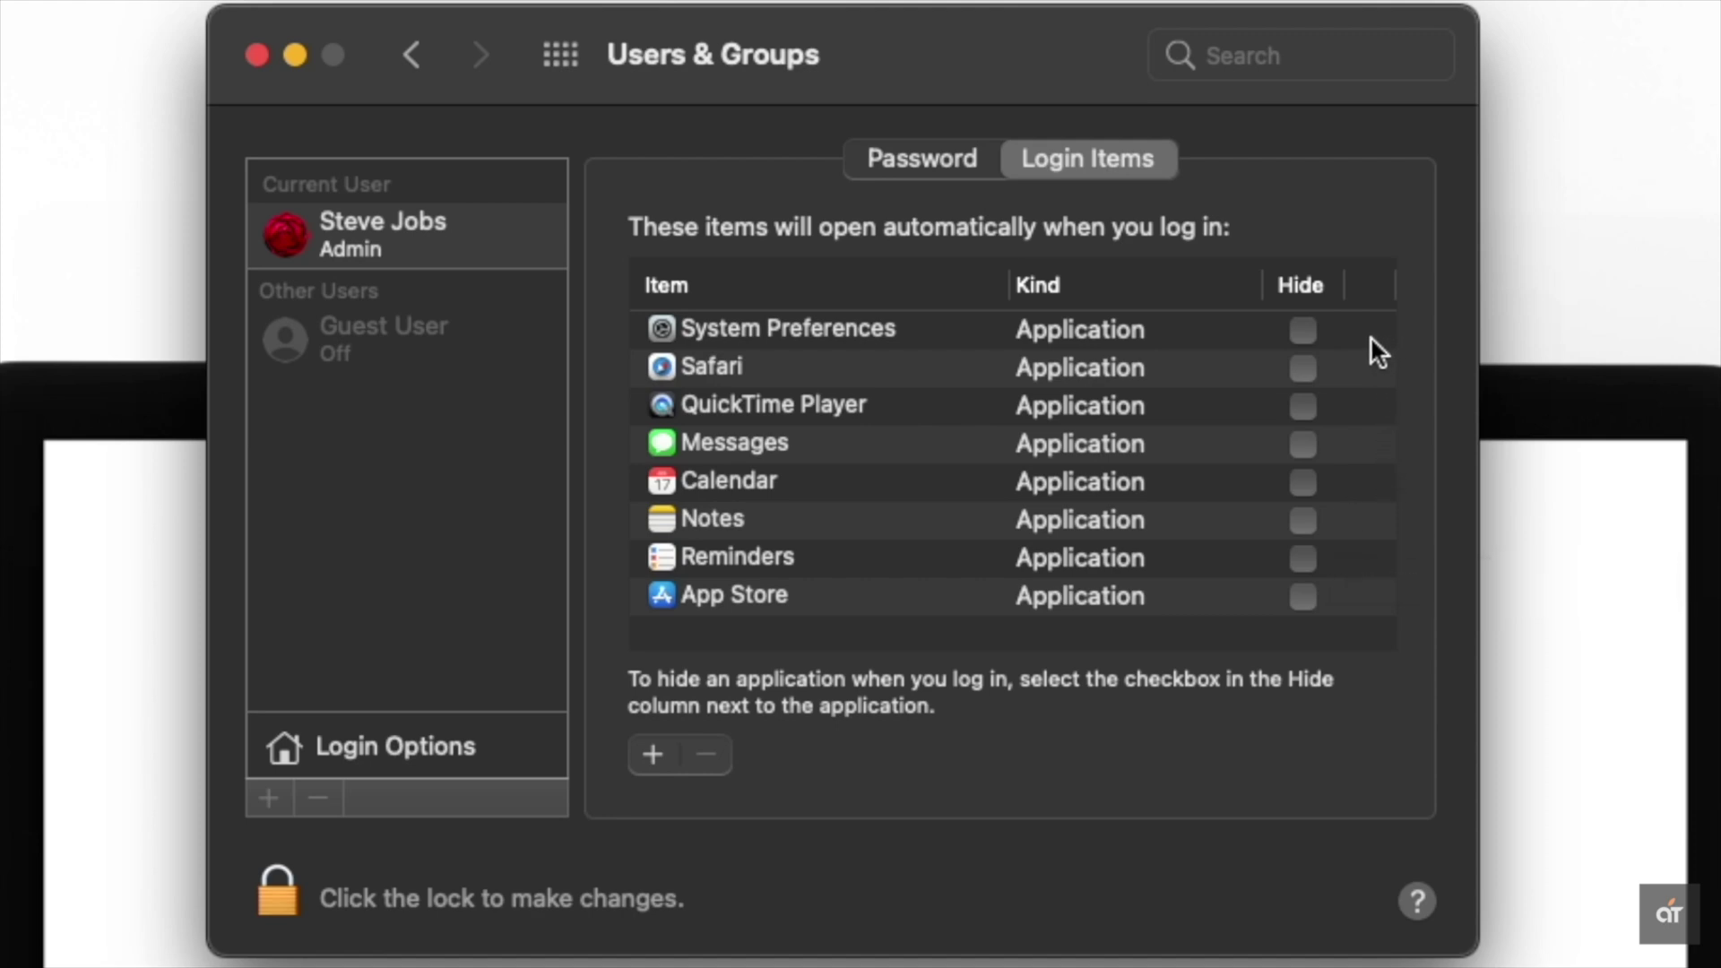
Step: Tick the Hide box for the login items
{"action": "left_click", "coordinate": [1303, 329]}
{"action": "left_click", "coordinate": [1303, 367]}
{"action": "left_click", "coordinate": [1302, 405]}
{"action": "left_click", "coordinate": [1303, 443]}
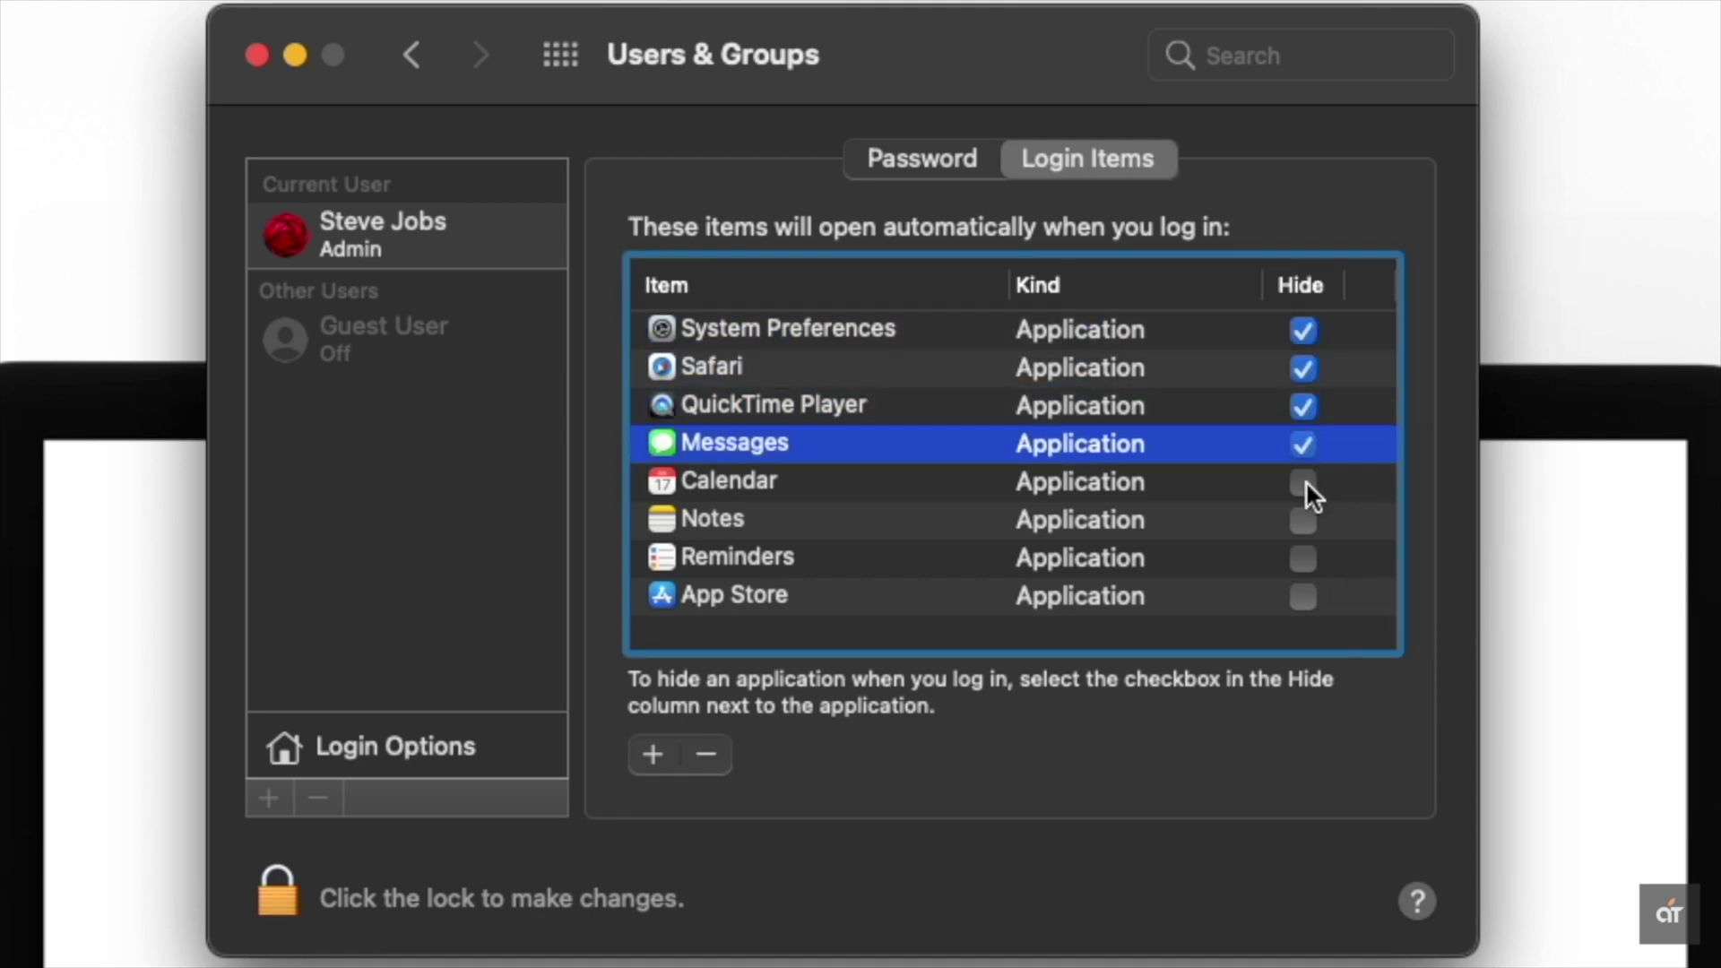
{"action": "left_click", "coordinate": [1302, 519]}
{"action": "left_click", "coordinate": [1302, 557]}
Step: Remove Reminders, App Store, Notes, Calendar and the remaining login items, then close System Preferences
{"action": "left_click", "coordinate": [708, 755]}
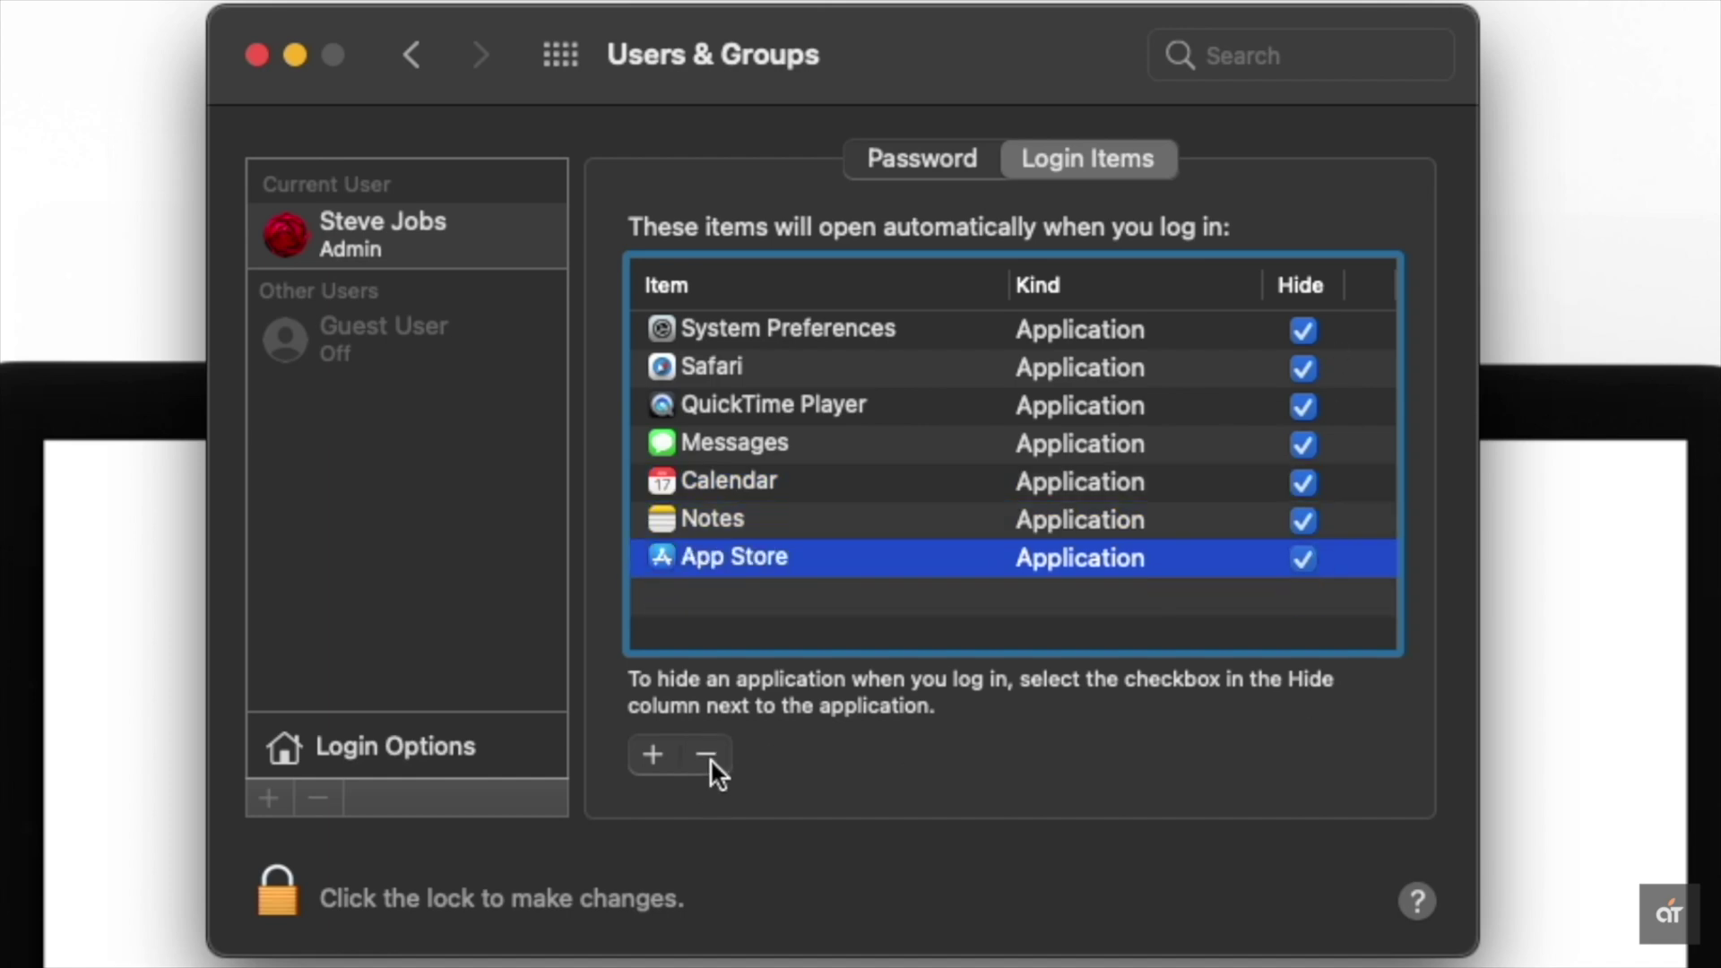
{"action": "left_click", "coordinate": [708, 757]}
{"action": "left_click", "coordinate": [707, 756]}
{"action": "left_click", "coordinate": [707, 756]}
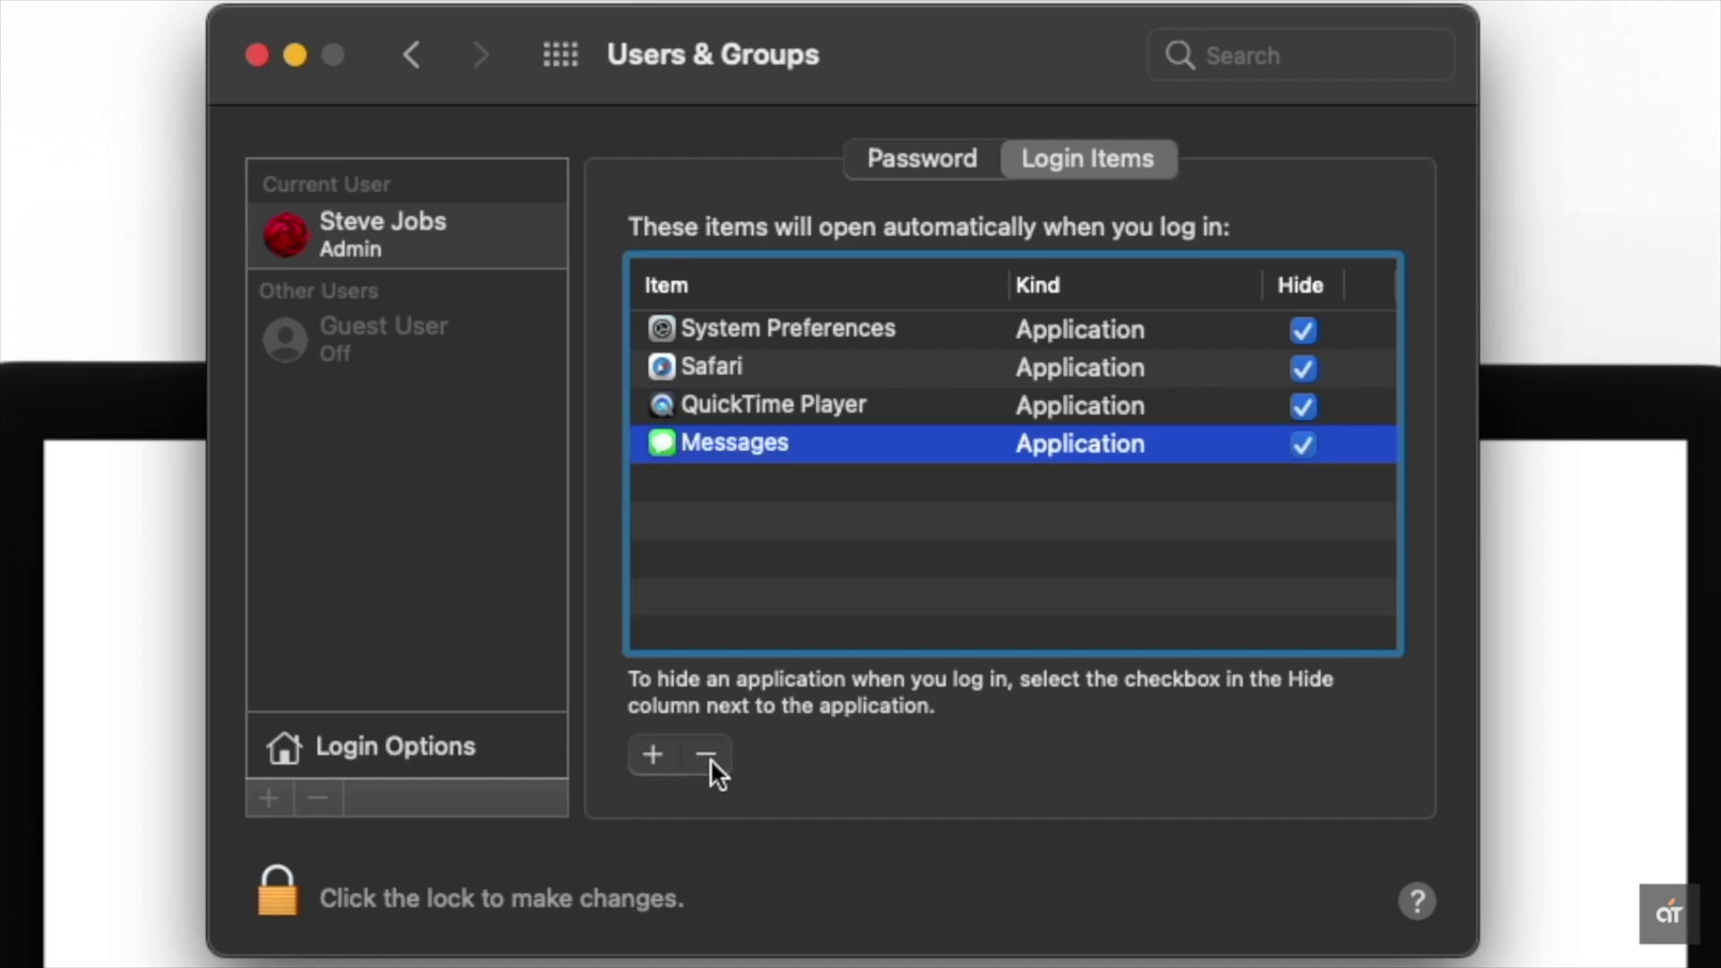
{"action": "left_click", "coordinate": [708, 756]}
{"action": "left_click", "coordinate": [708, 755]}
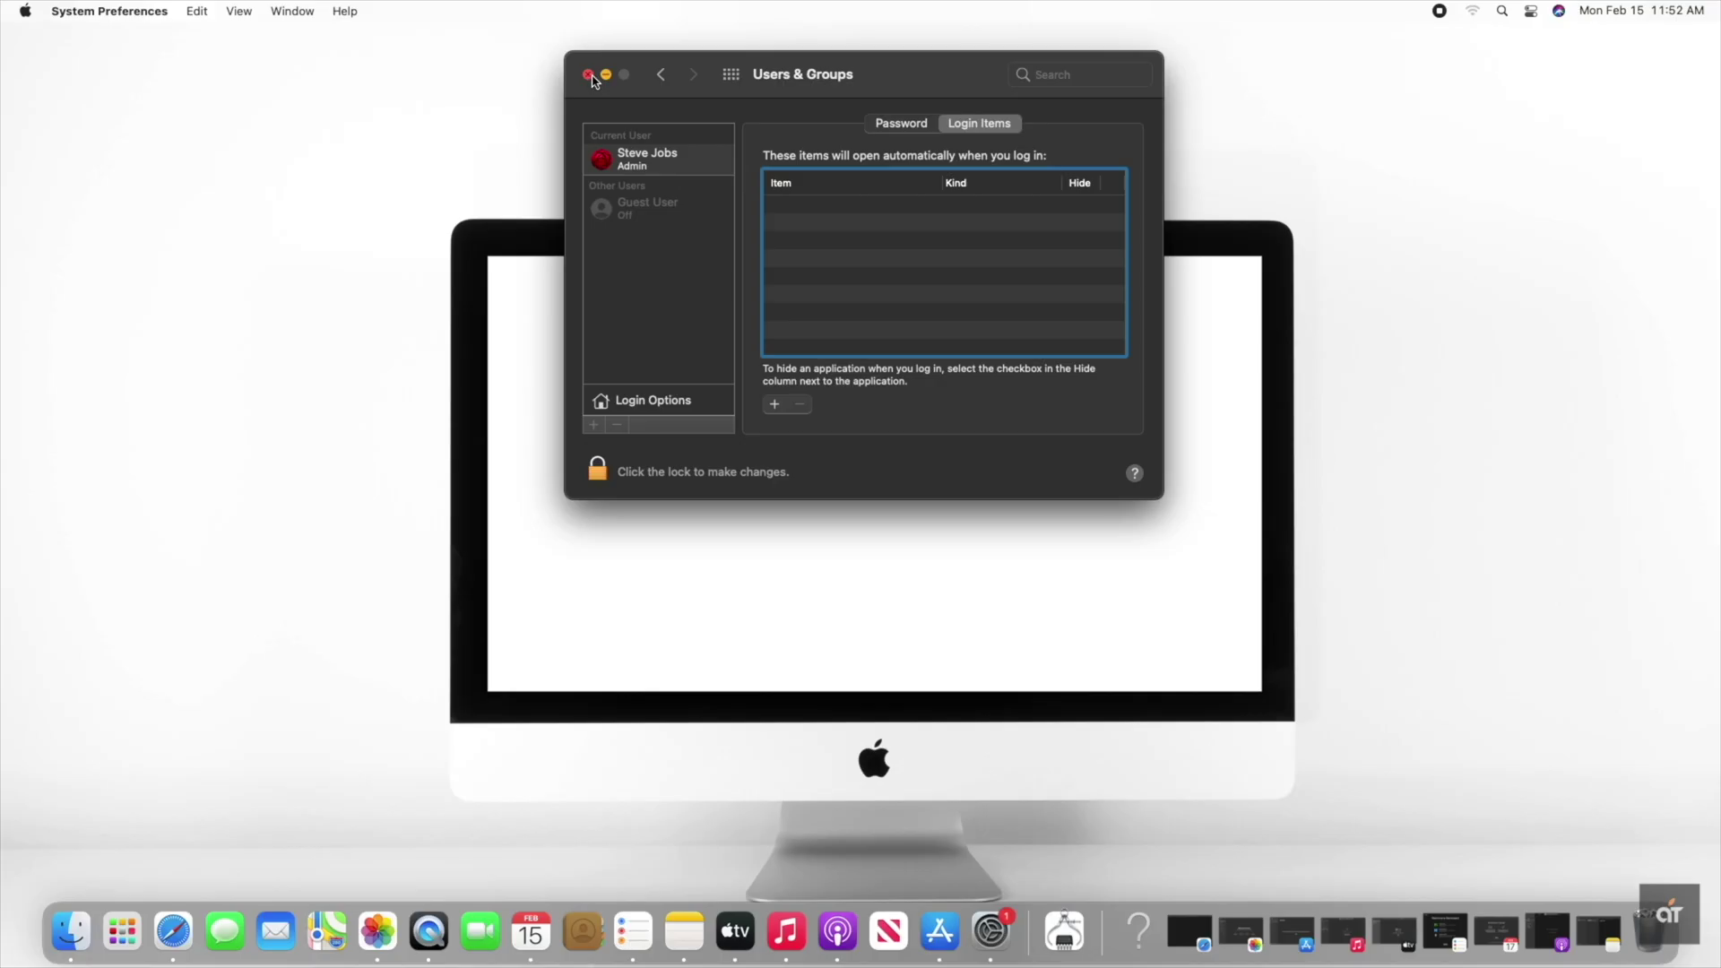
{"action": "left_click", "coordinate": [589, 77]}
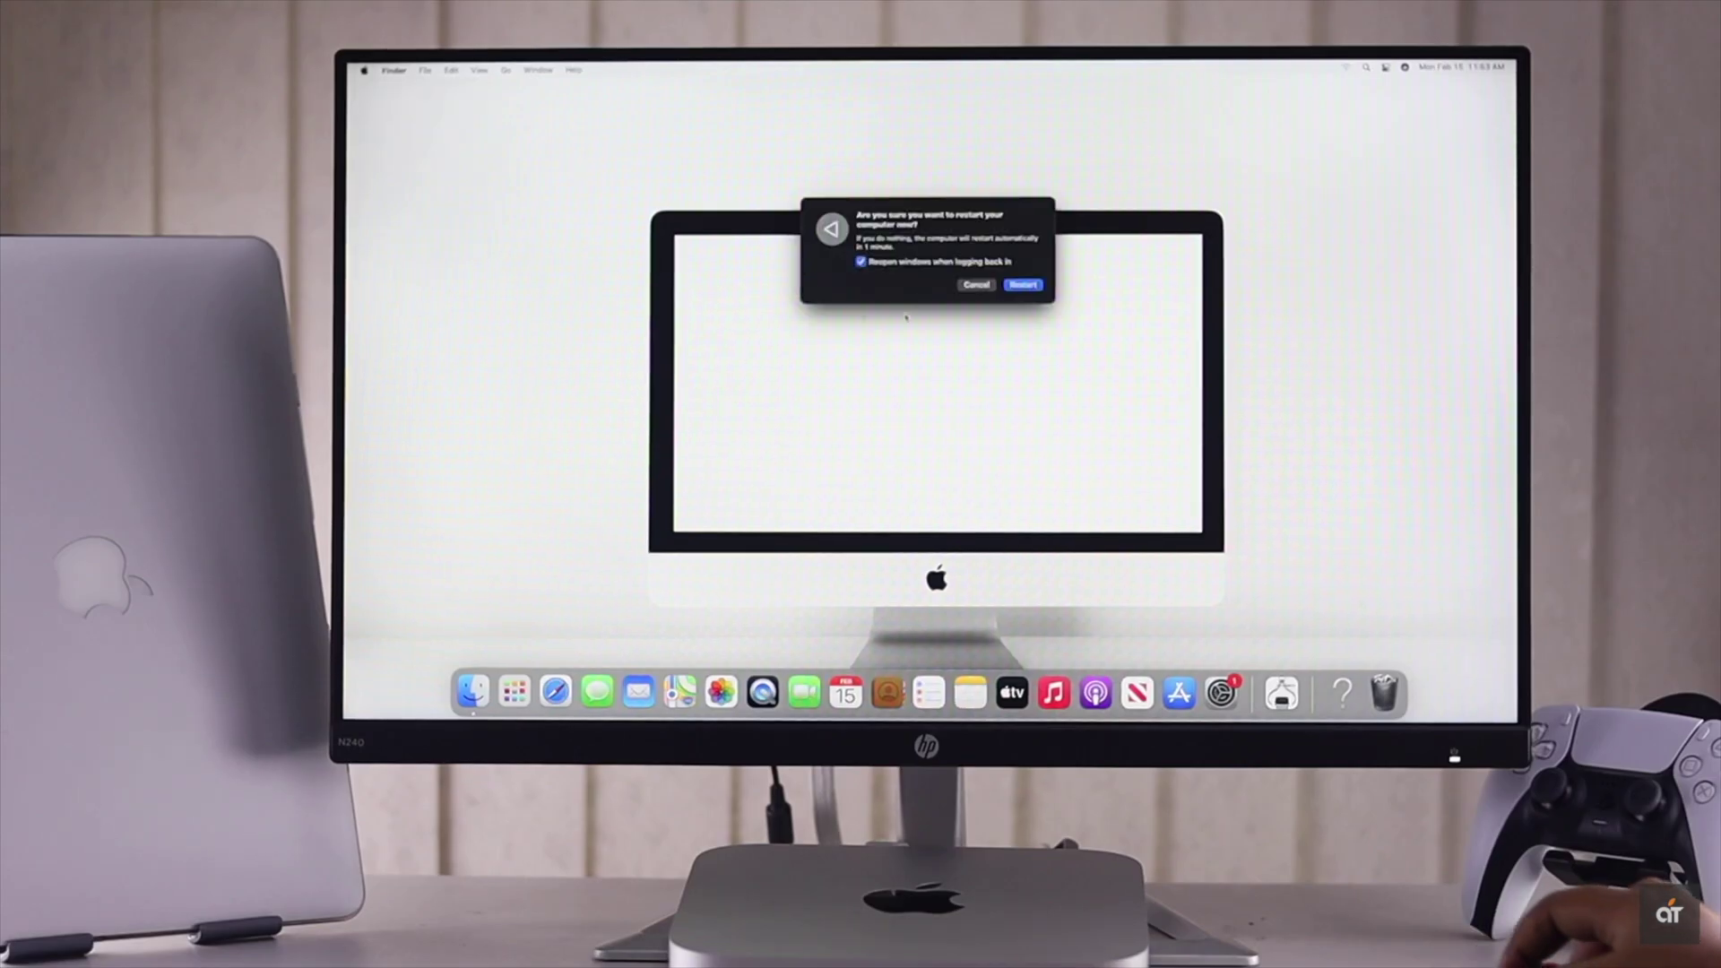
Step: Confirm the restart of the Mac mini
{"action": "key", "text": "Return"}
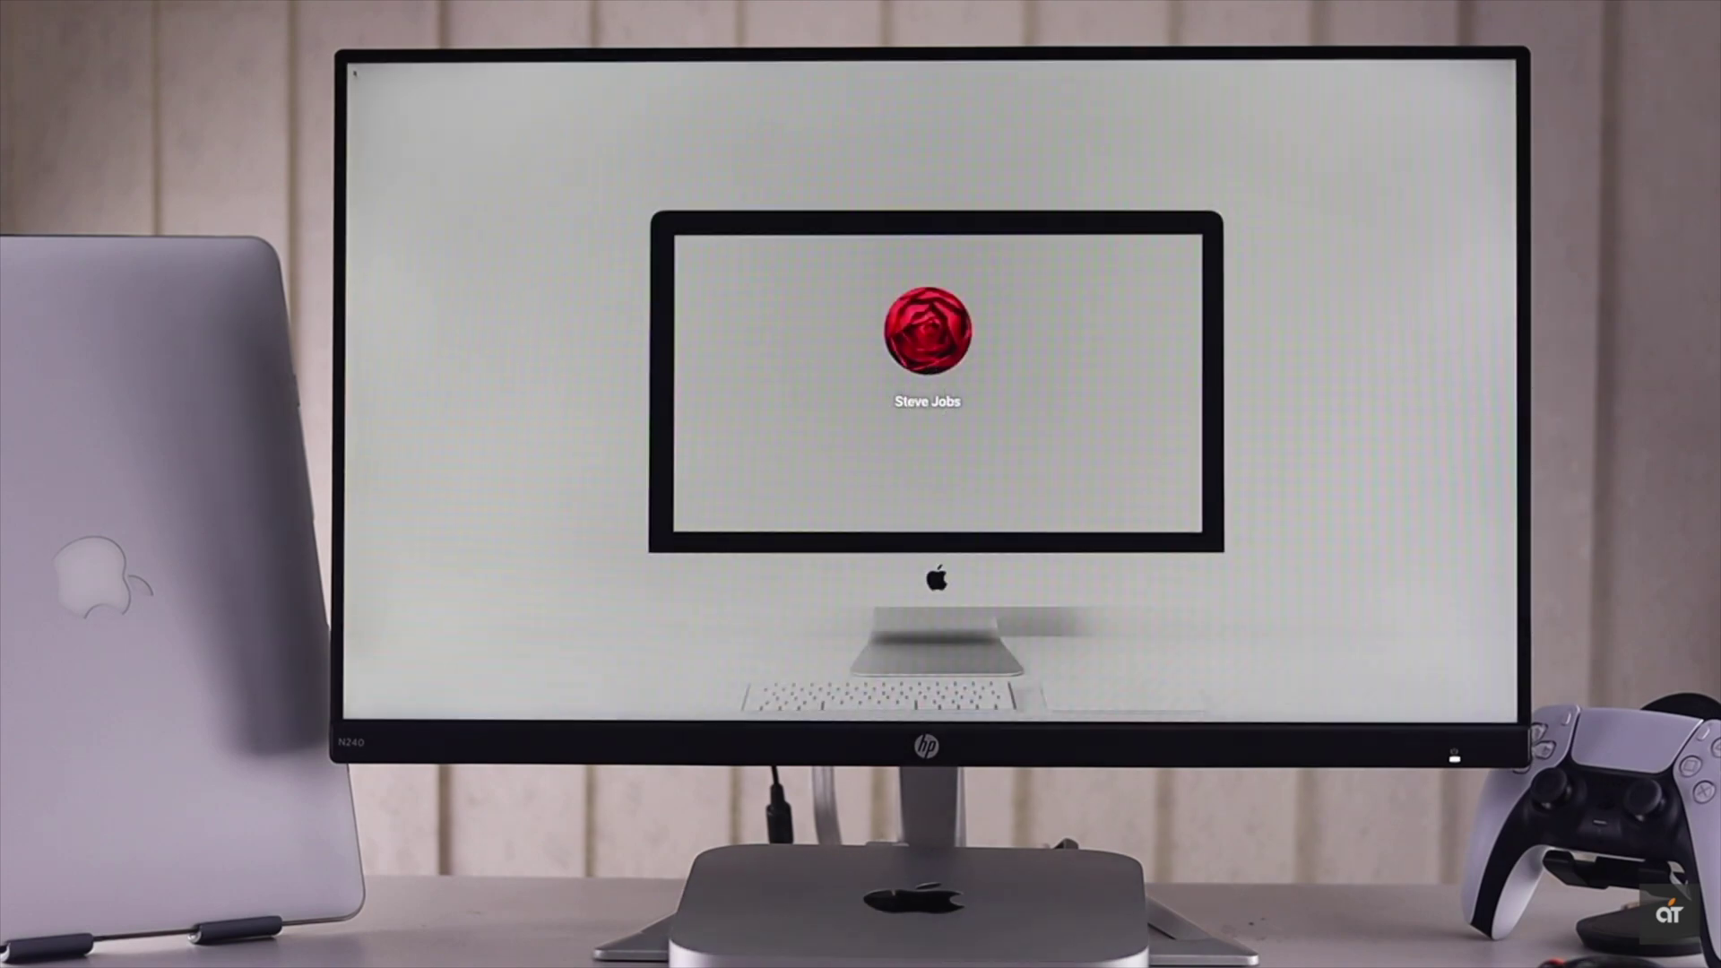